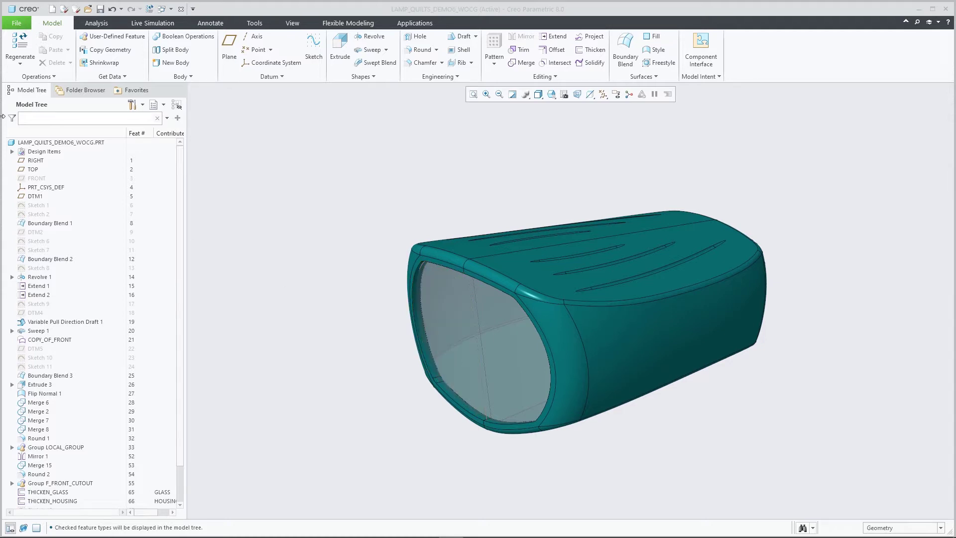
Step: Expand Design Items > Bodies and select the HOUSING_ALL and GLASS bodies
{"action": "left_click", "coordinate": [12, 153]}
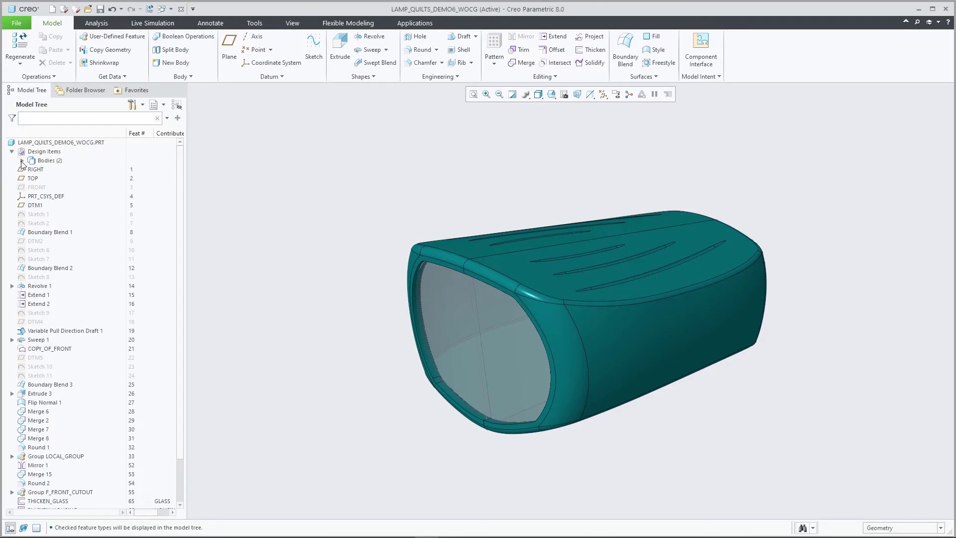
{"action": "left_click", "coordinate": [22, 160]}
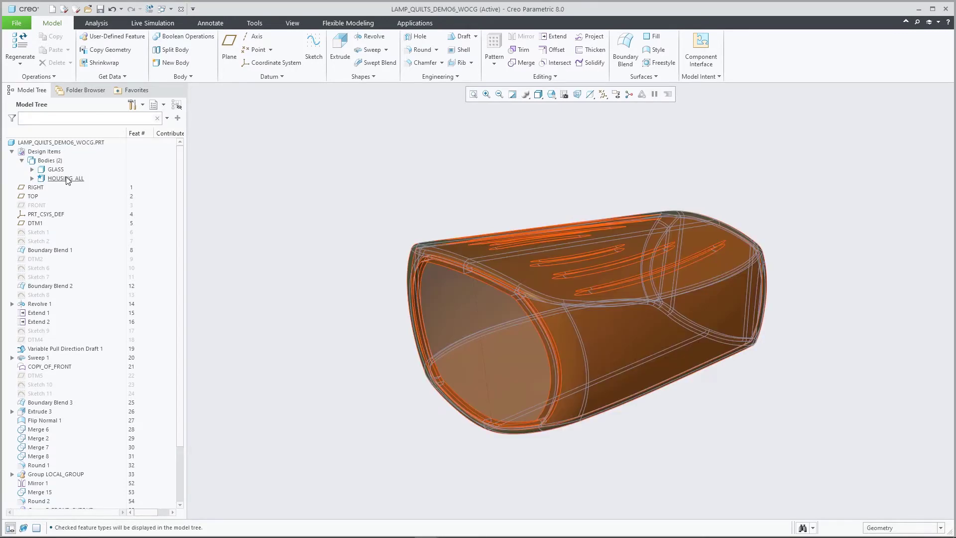
{"action": "left_click", "coordinate": [88, 179]}
{"action": "left_click", "coordinate": [61, 168]}
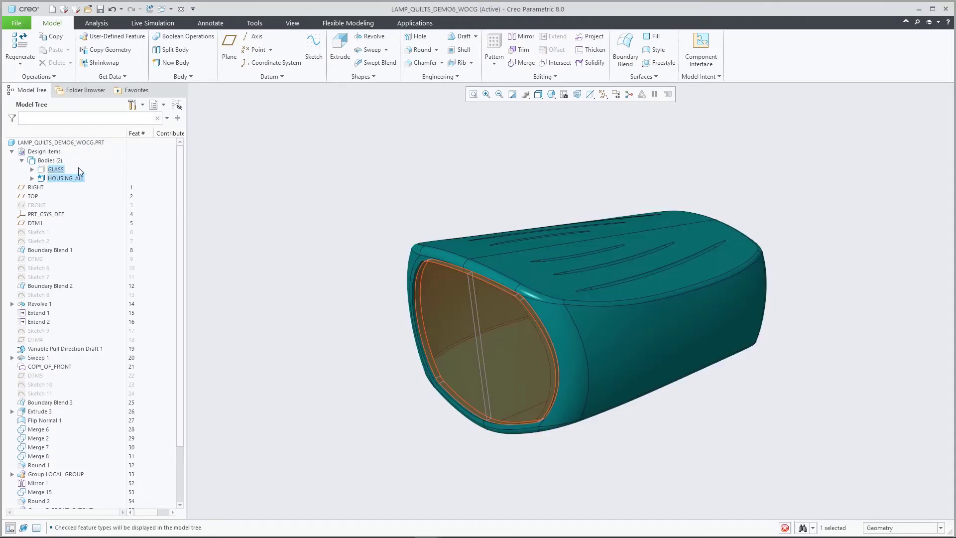
Step: Hide the HOUSING_ALL body to view GLASS alone, then show HOUSING_ALL again
{"action": "left_click", "coordinate": [81, 139]}
{"action": "left_click", "coordinate": [65, 178]}
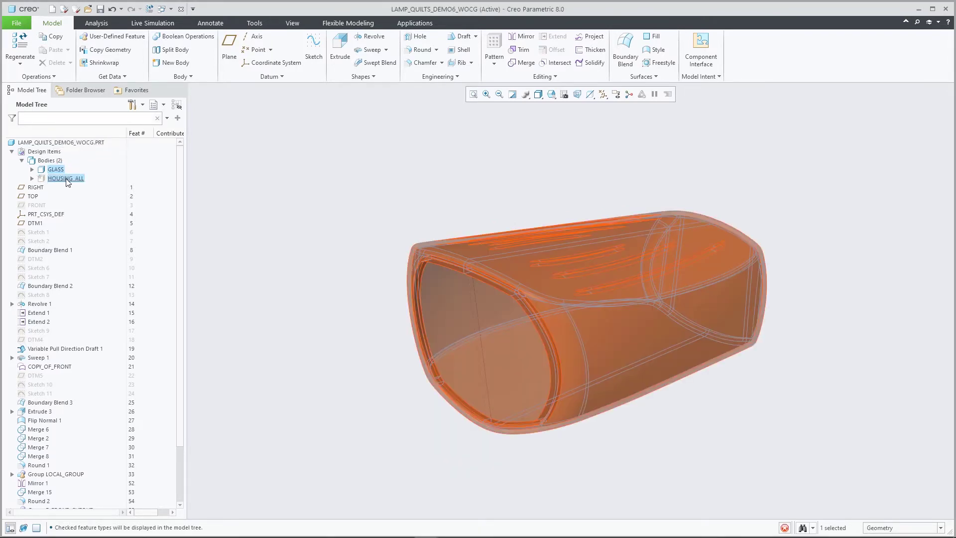
{"action": "left_click", "coordinate": [82, 146]}
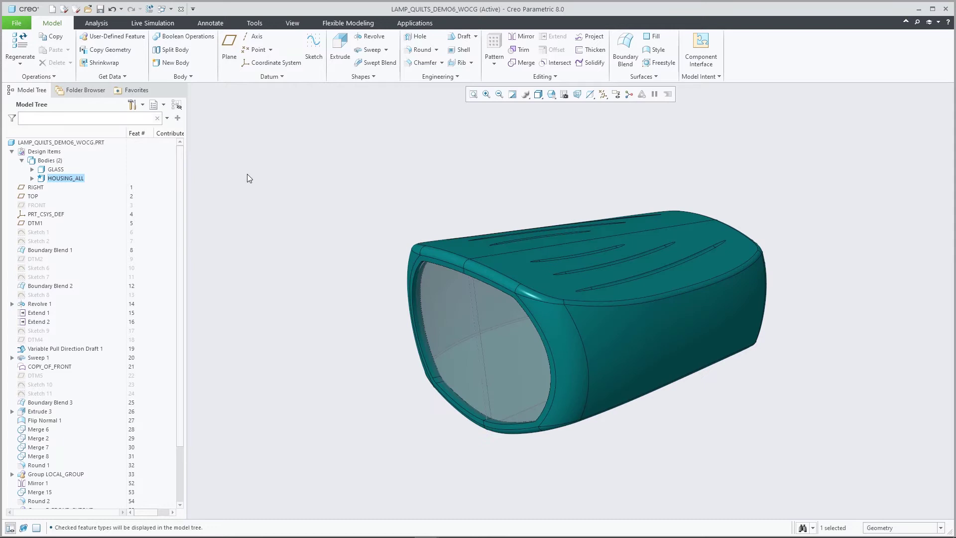
Step: Set the tree filters to list Quilts, Consumed bodies and Consumed quilts
{"action": "left_click", "coordinate": [142, 106]}
{"action": "left_click", "coordinate": [148, 120]}
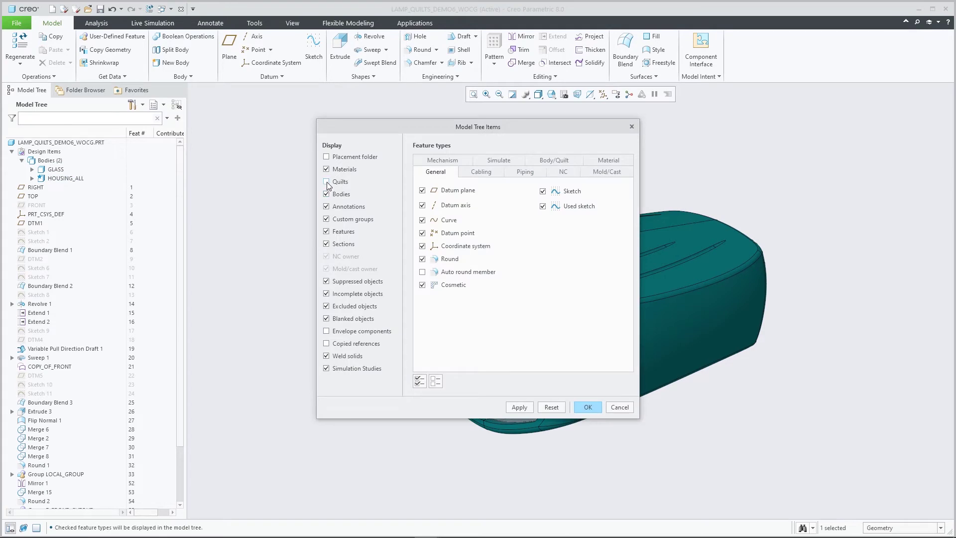
{"action": "left_click", "coordinate": [327, 182]}
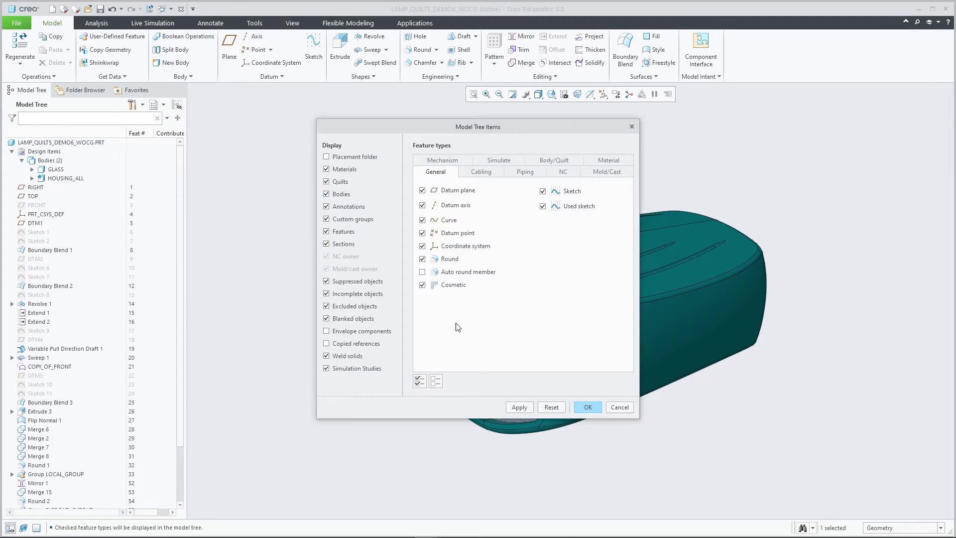
{"action": "left_click", "coordinate": [519, 407]}
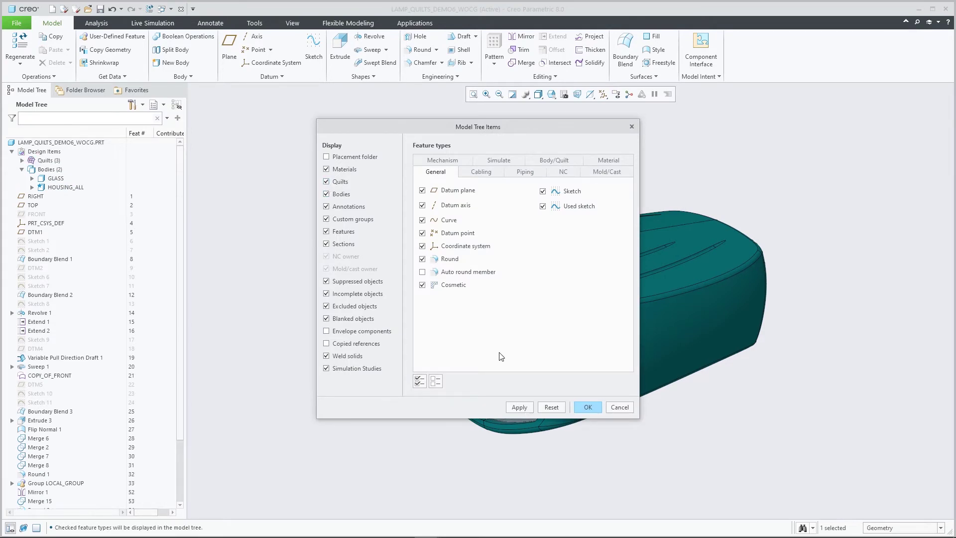
{"action": "left_click", "coordinate": [544, 159]}
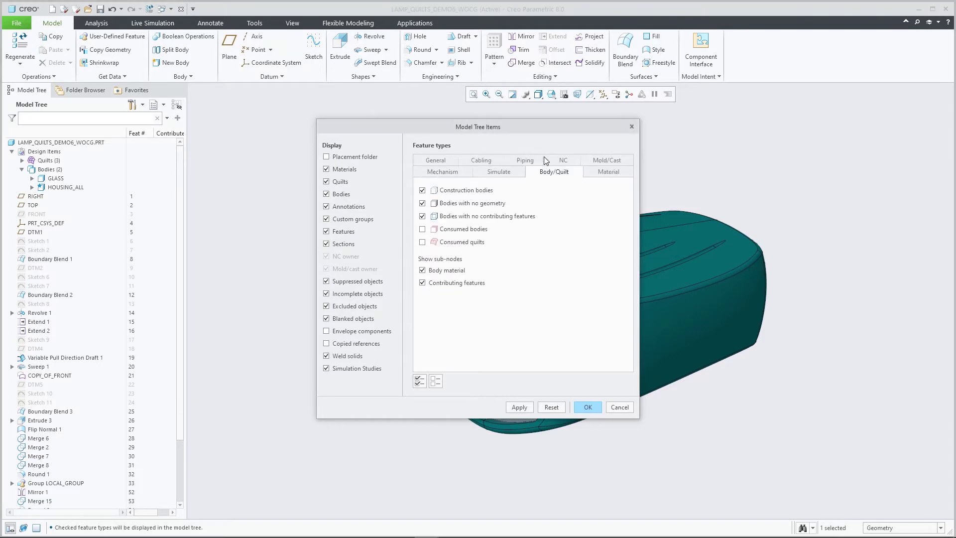
{"action": "left_click", "coordinate": [422, 230]}
{"action": "left_click", "coordinate": [422, 242]}
{"action": "left_click", "coordinate": [521, 407]}
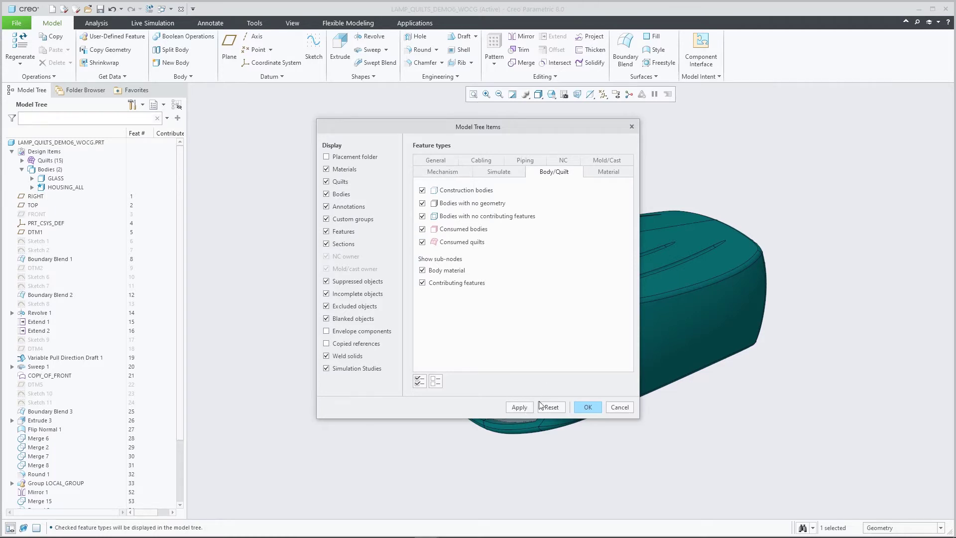
{"action": "left_click", "coordinate": [585, 408]}
Step: Expand the Quilts (15) list and select Sketch 12
{"action": "left_click", "coordinate": [22, 160]}
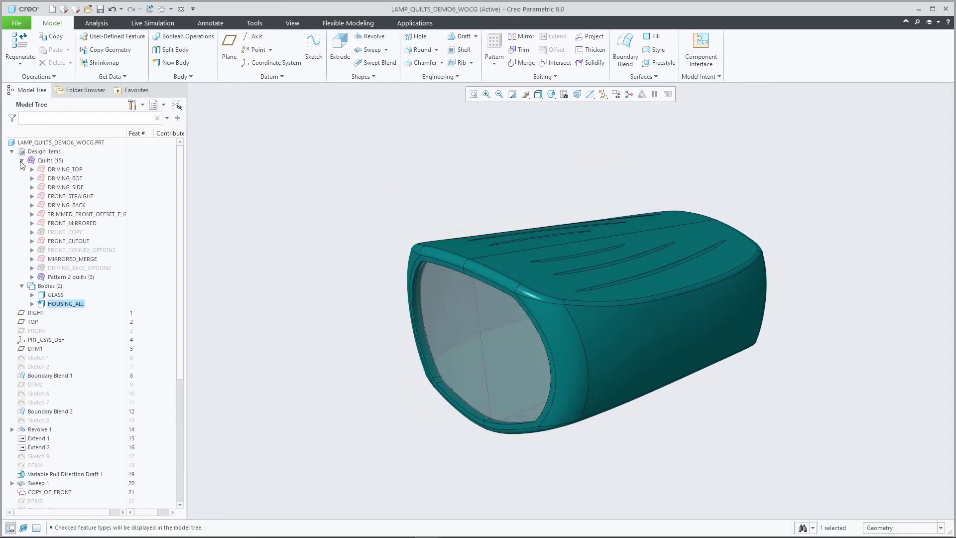
{"action": "scroll", "coordinate": [85, 300], "scroll_direction": "down", "scroll_amount": 7}
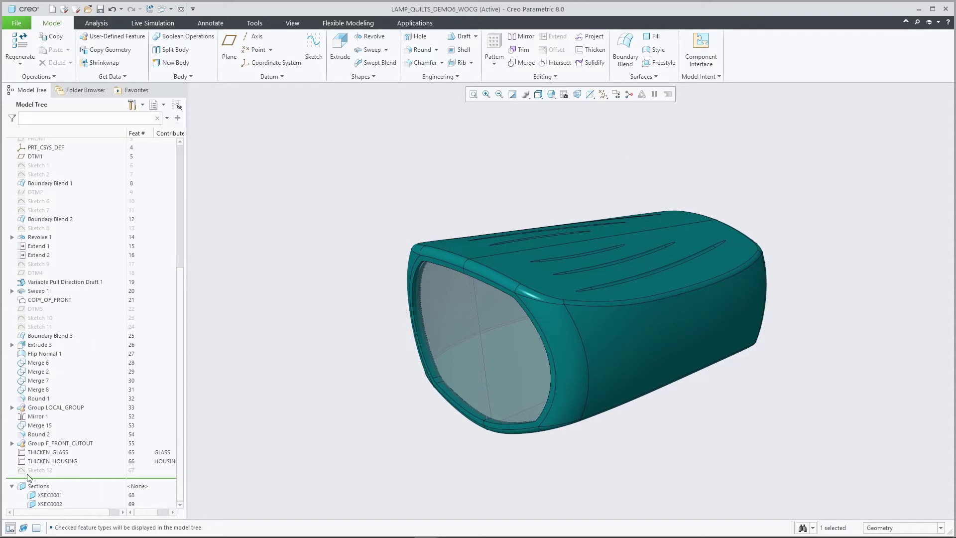
{"action": "left_click", "coordinate": [31, 470]}
Step: Extrude Sketch 12 as a surface, symmetric, to a depth of 133.10
{"action": "left_click", "coordinate": [52, 422]}
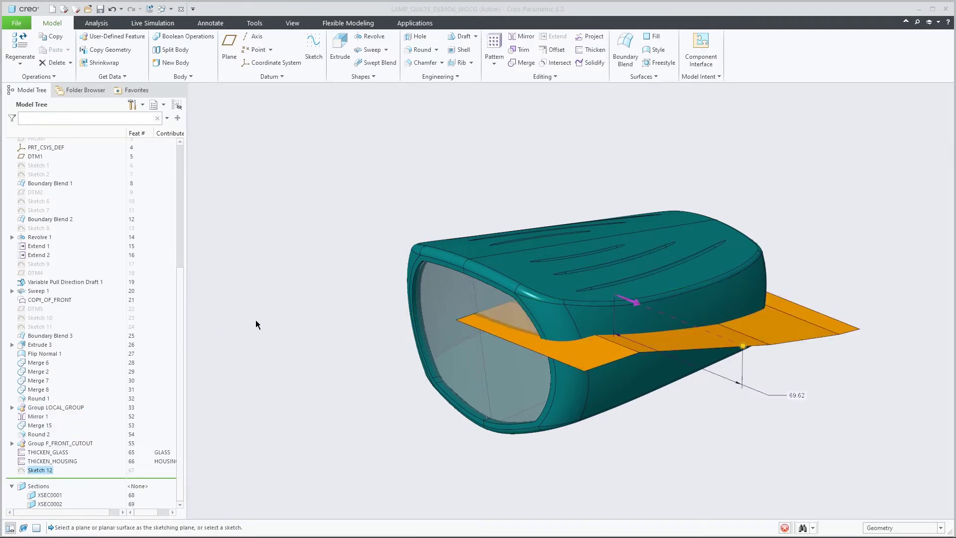
{"action": "left_click", "coordinate": [780, 395]}
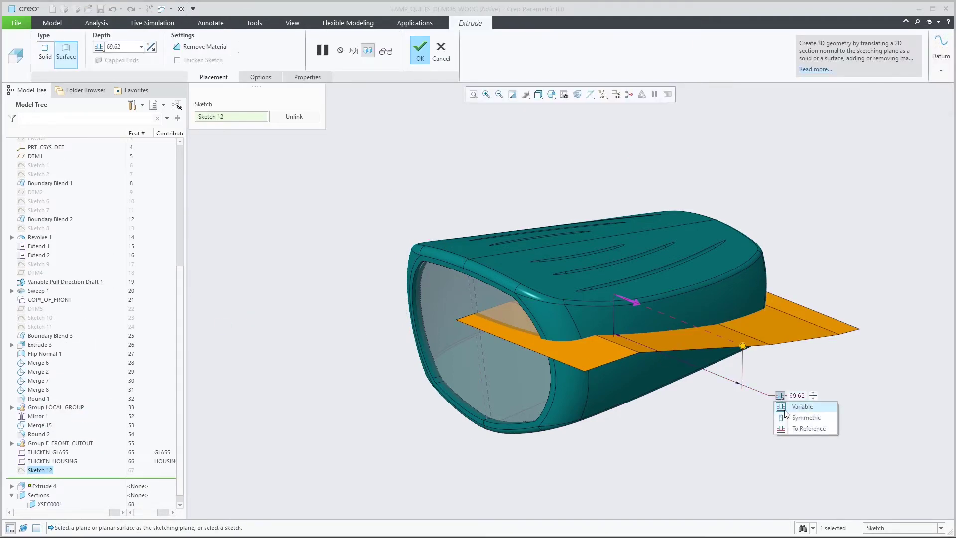
{"action": "left_click", "coordinate": [801, 417]}
{"action": "left_click_drag", "start_coordinate": [679, 319], "coordinate": [733, 359]}
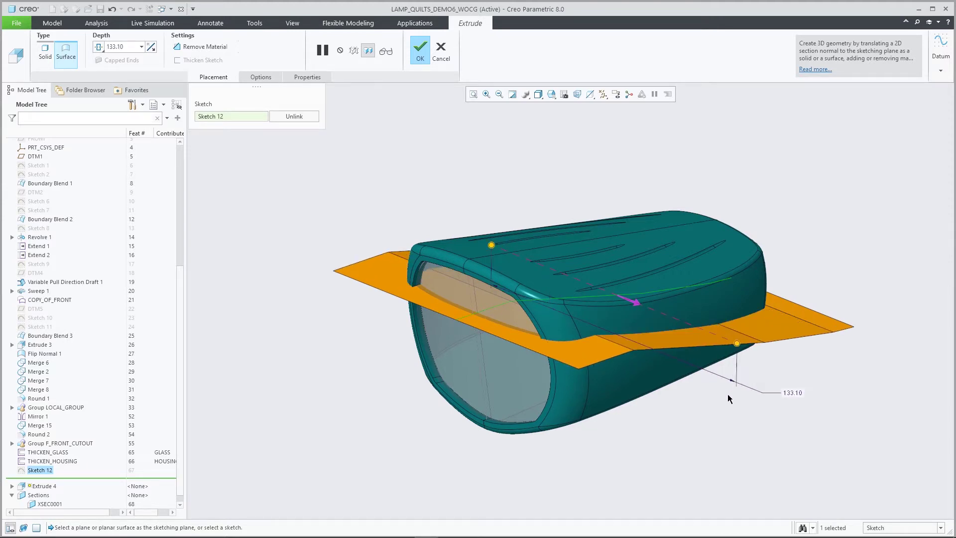
{"action": "middle_click", "coordinate": [720, 407]}
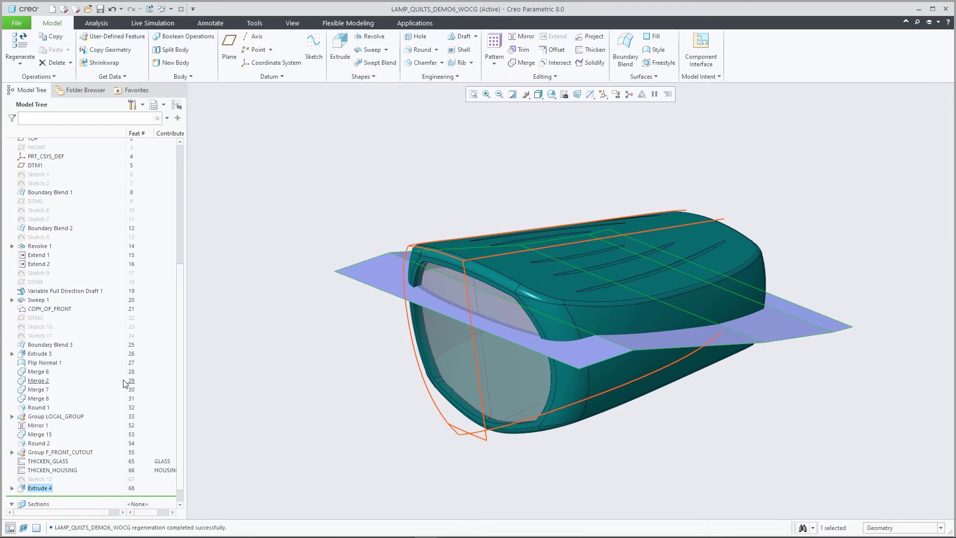
Step: Expand Quilt id 17299 to reveal Extrude 4, then clear the selection
{"action": "left_click", "coordinate": [31, 285]}
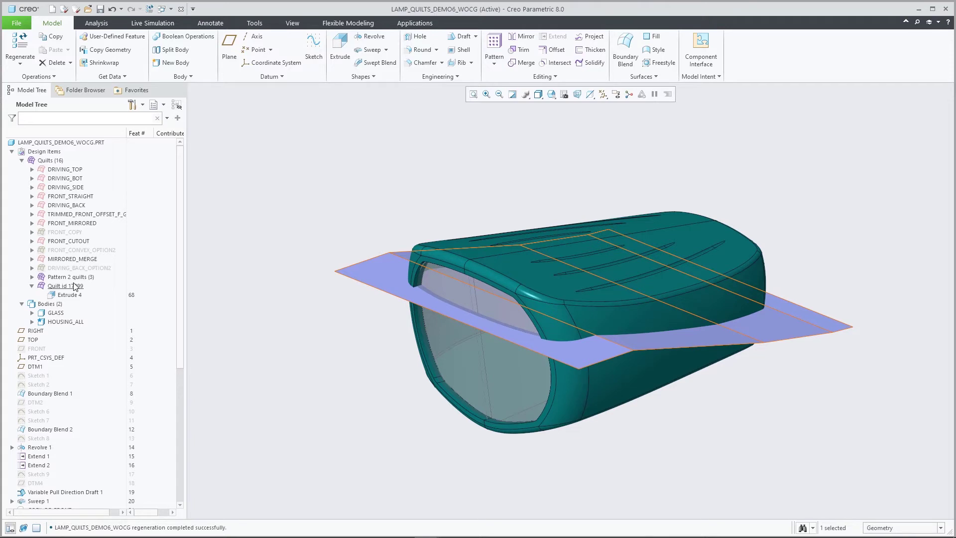
{"action": "left_click", "coordinate": [243, 285]}
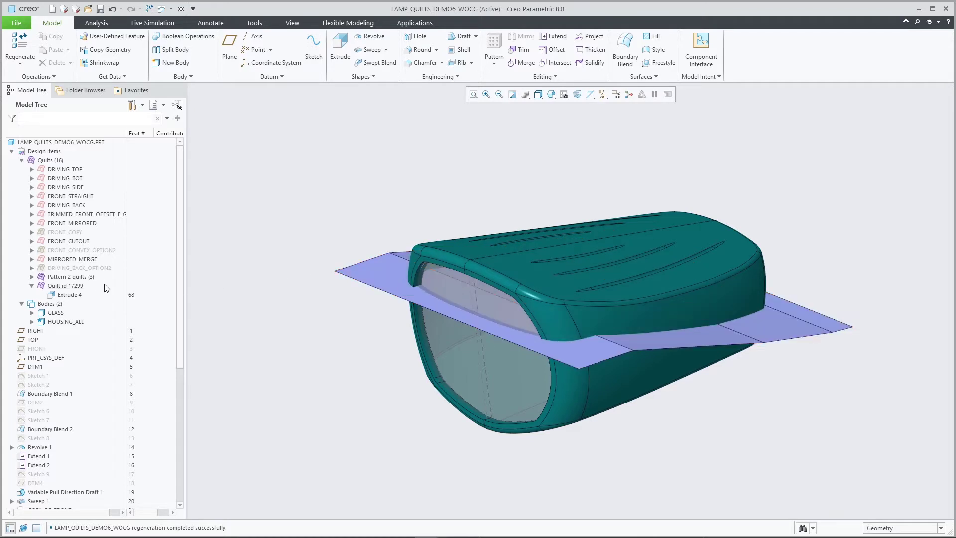
Step: Rename Quilt id 17299 to PARTING_SLAB and regenerate the part
{"action": "left_click", "coordinate": [72, 287]}
{"action": "right_click", "coordinate": [72, 287]}
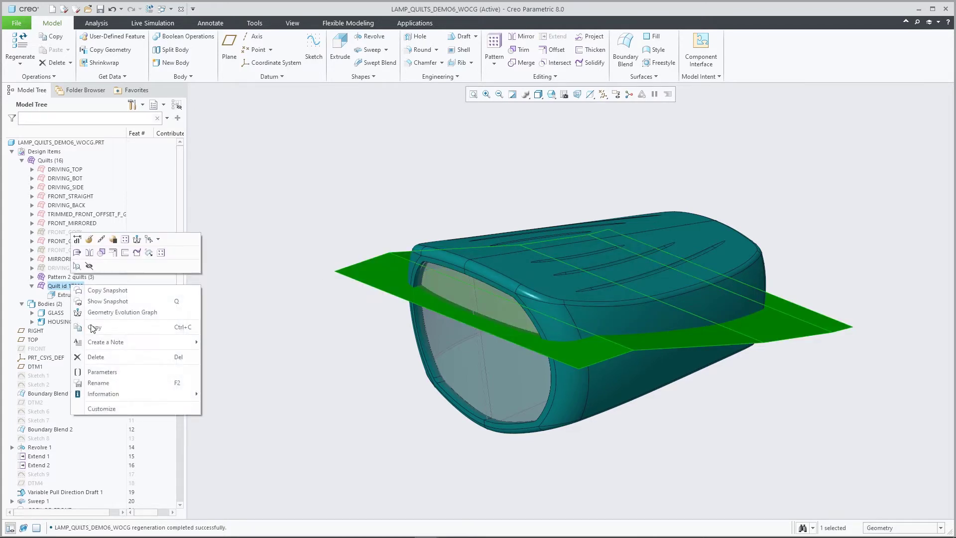
{"action": "left_click", "coordinate": [108, 383]}
{"action": "type", "text": "PARTING_SLAB"}
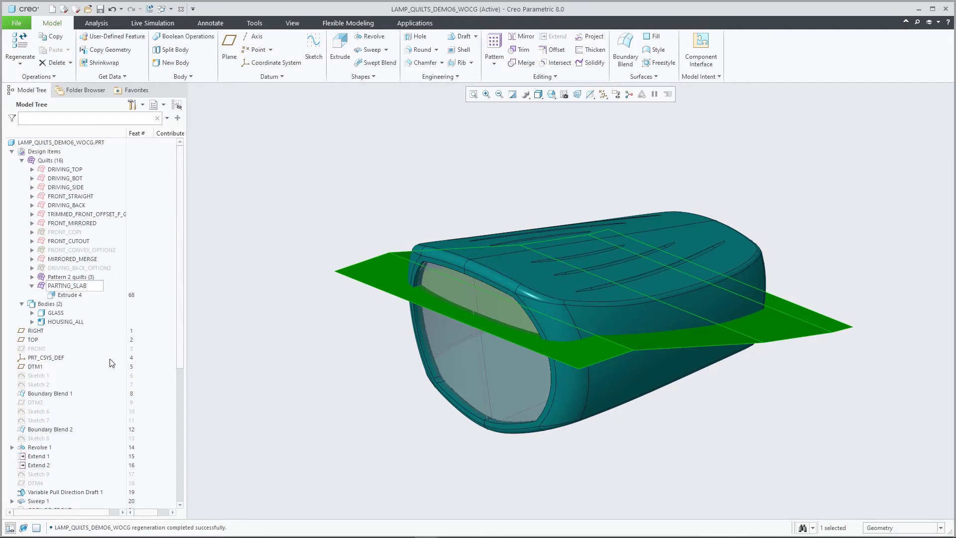
{"action": "key", "text": "Return"}
{"action": "left_click", "coordinate": [285, 345]}
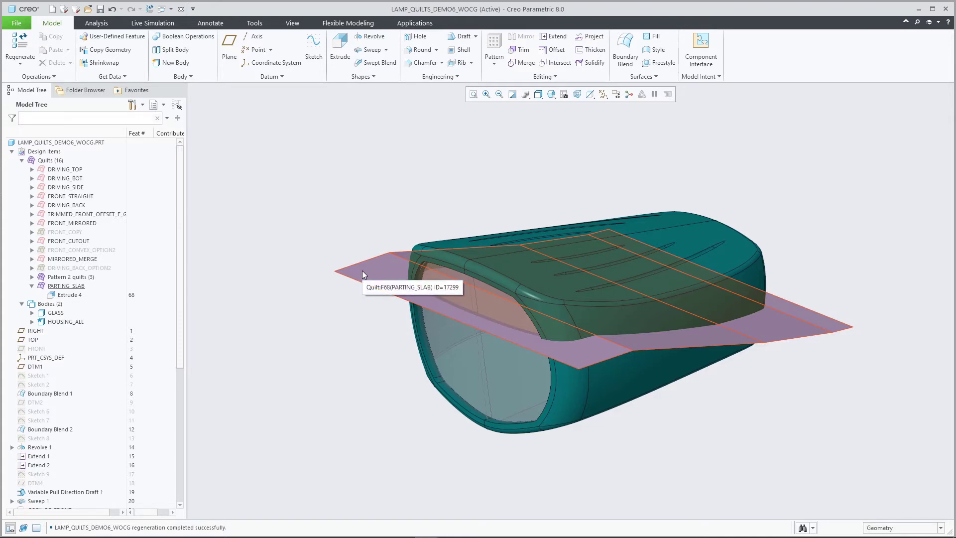
{"action": "key", "text": "ctrl+g"}
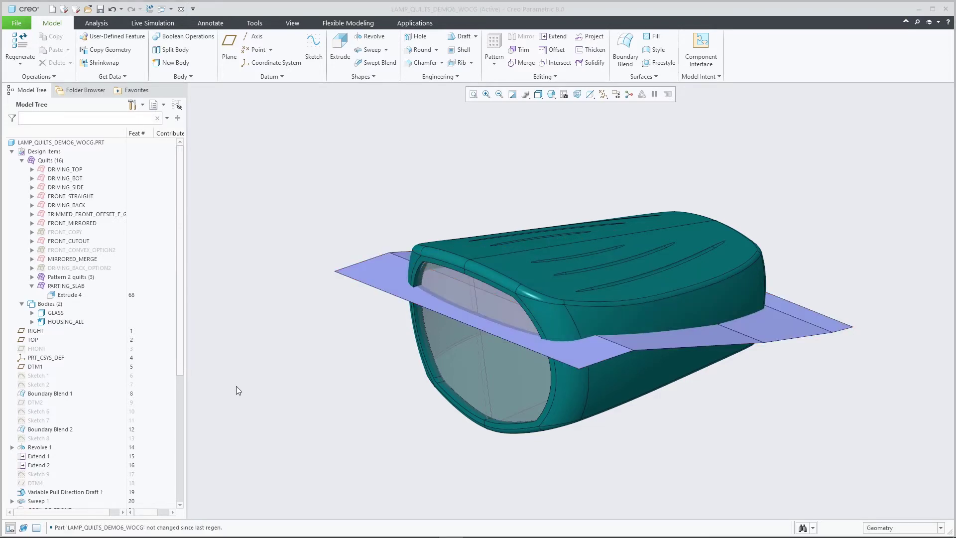
Step: Expand DRIVING_BACK_OPTION2 and FRONT_CONVEX_OPTION2, then search the tree for 'parti'
{"action": "left_click", "coordinate": [32, 268]}
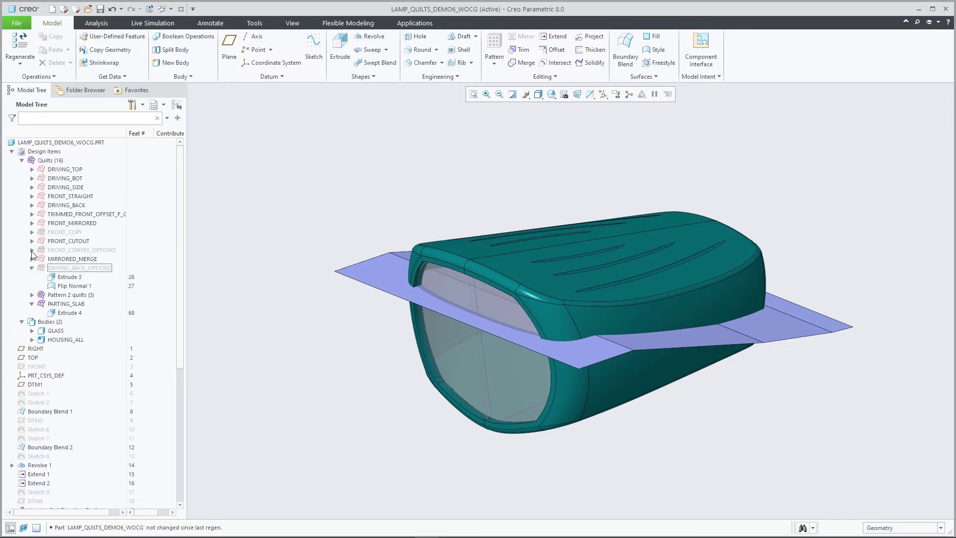
{"action": "left_click", "coordinate": [32, 250]}
{"action": "left_click", "coordinate": [67, 120]}
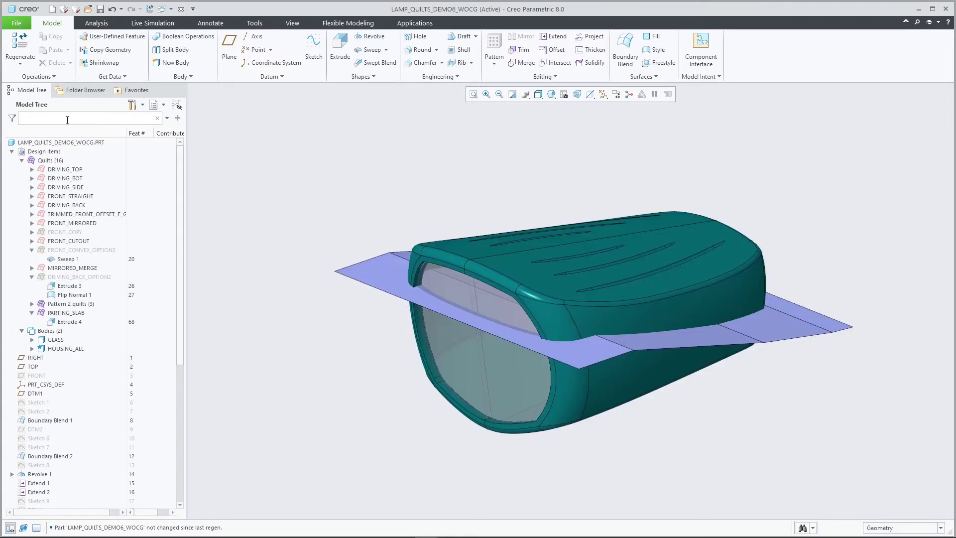
{"action": "type", "text": "parti"}
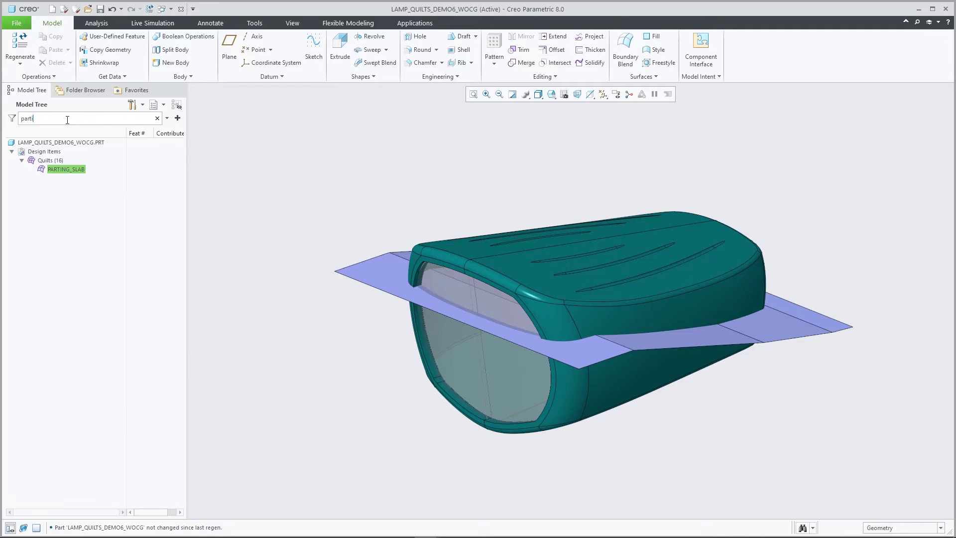
Step: In Find mode, highlight tree matches for 'drivin', then for 'opt'
{"action": "left_click", "coordinate": [13, 118]}
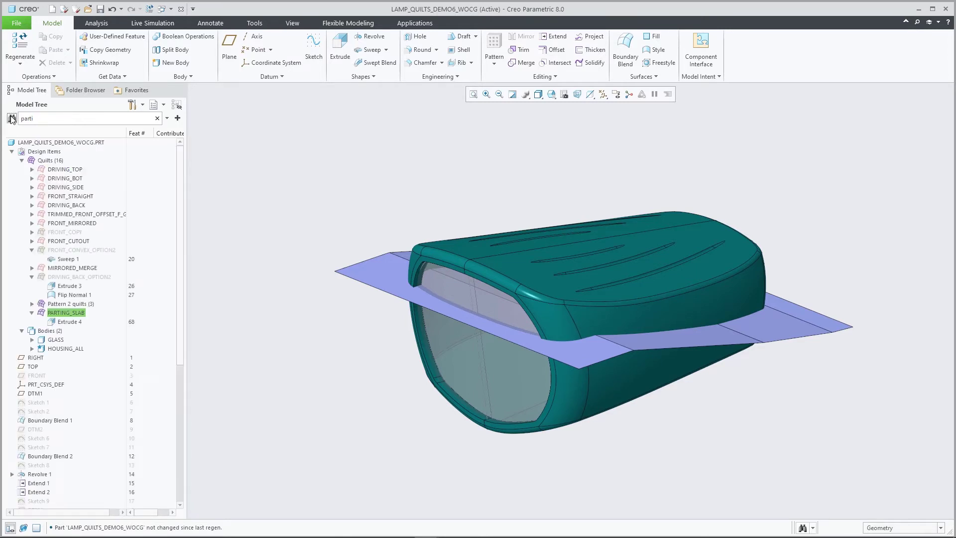
{"action": "type", "text": "drivin"}
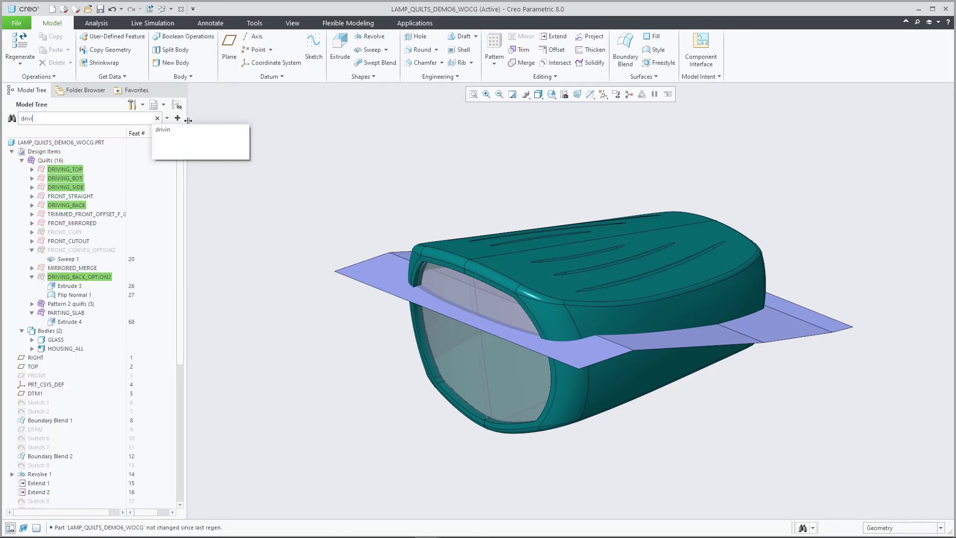
{"action": "key", "text": "BackSpace"}
{"action": "key", "text": "BackSpace"}
{"action": "key", "text": "BackSpace"}
{"action": "key", "text": "BackSpace"}
{"action": "key", "text": "BackSpace"}
{"action": "key", "text": "BackSpace"}
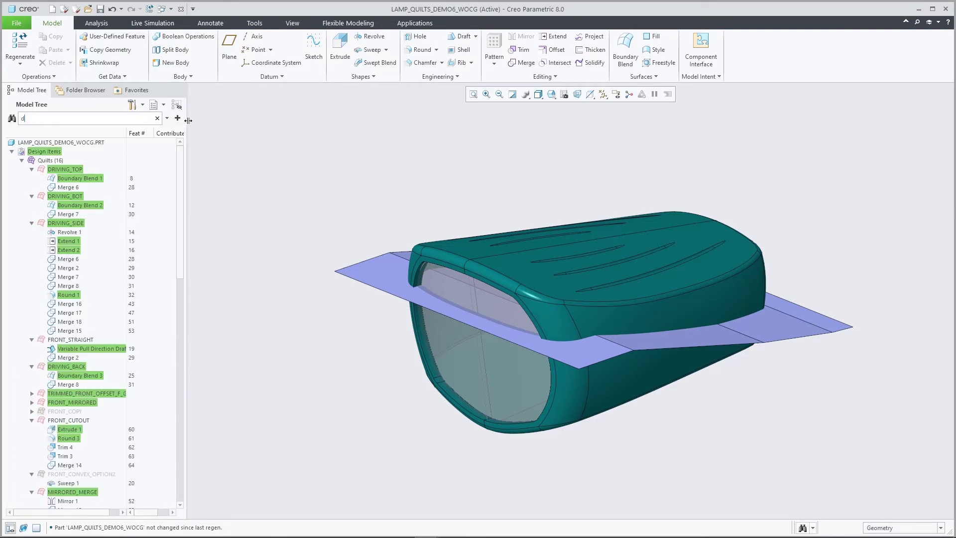
{"action": "type", "text": "opti"}
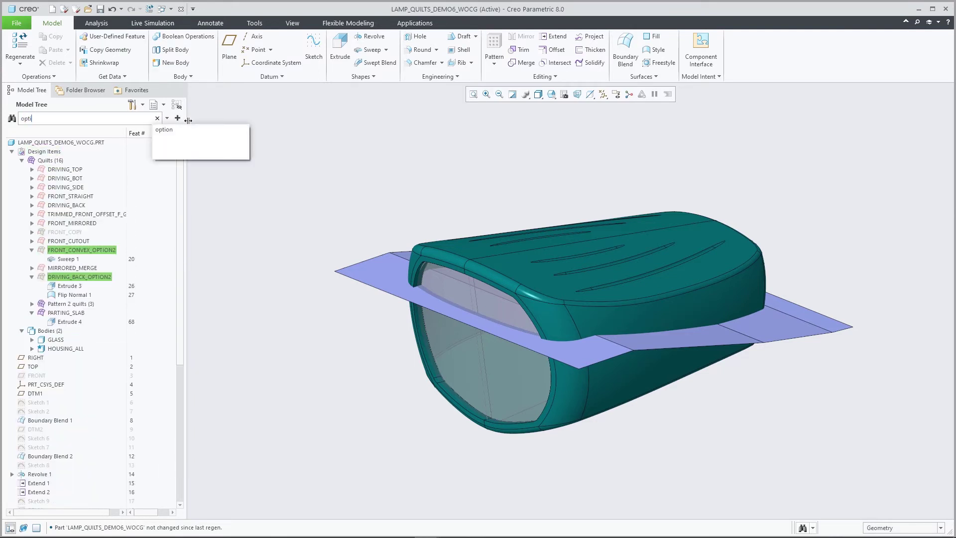
Step: Show the FRONT_CONVEX_OPTION2 and DRIVING_BACK_OPTION2 quilts, then bring up their actions to hide them
{"action": "left_click", "coordinate": [78, 250]}
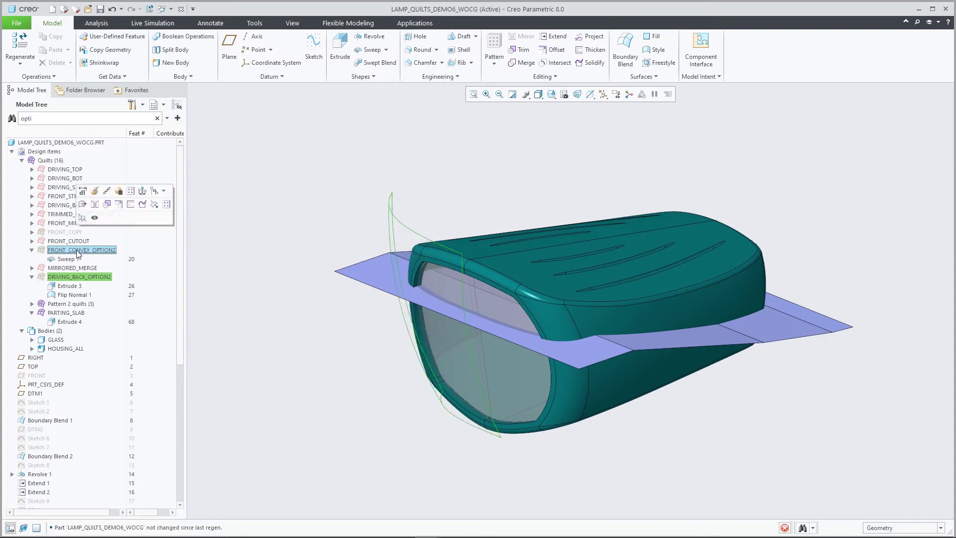
{"action": "left_click", "coordinate": [87, 277], "text": "ctrl"}
{"action": "left_click", "coordinate": [104, 240]}
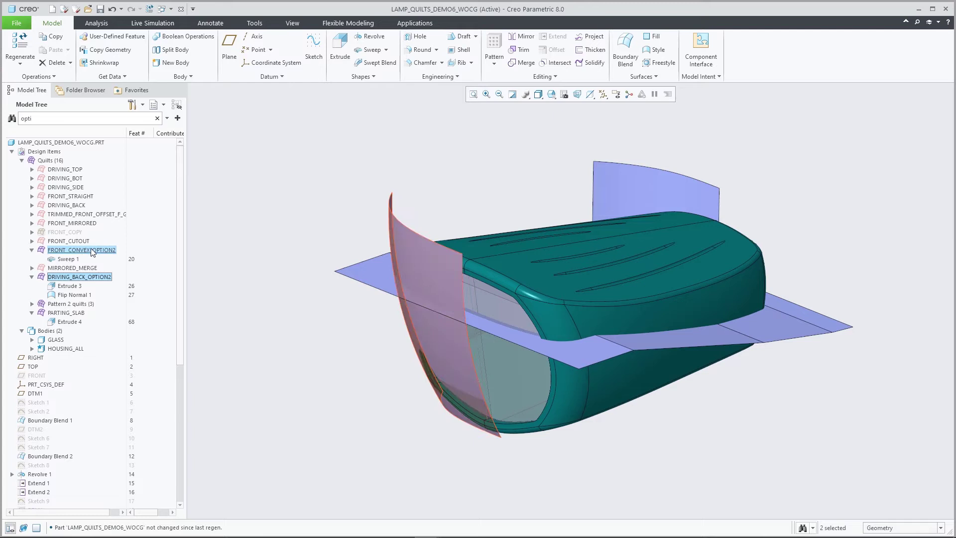
{"action": "right_click", "coordinate": [93, 252]}
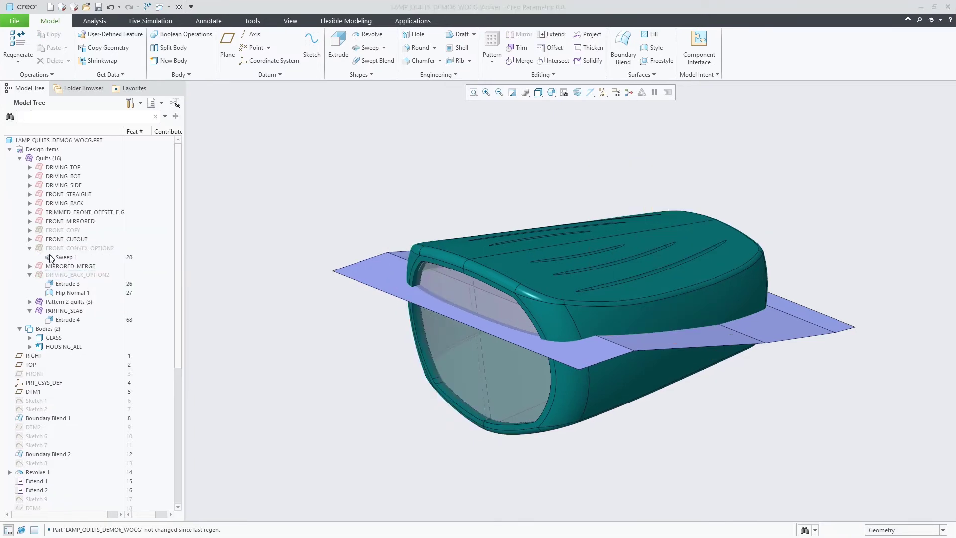
Step: Collapse both option quilts, expand Pattern 2 quilts, and reselect the two option quilts
{"action": "left_click", "coordinate": [30, 248]}
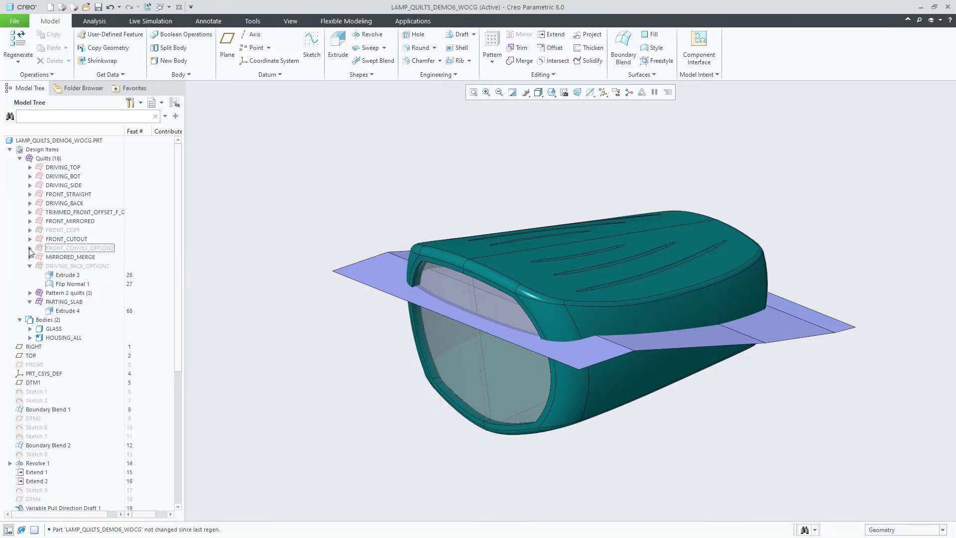
{"action": "left_click", "coordinate": [29, 266]}
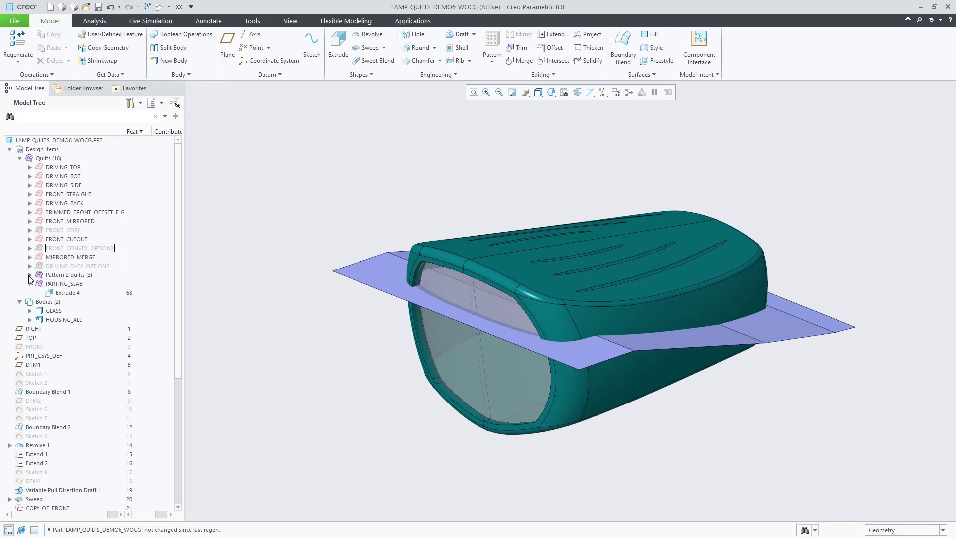
{"action": "left_click", "coordinate": [30, 276]}
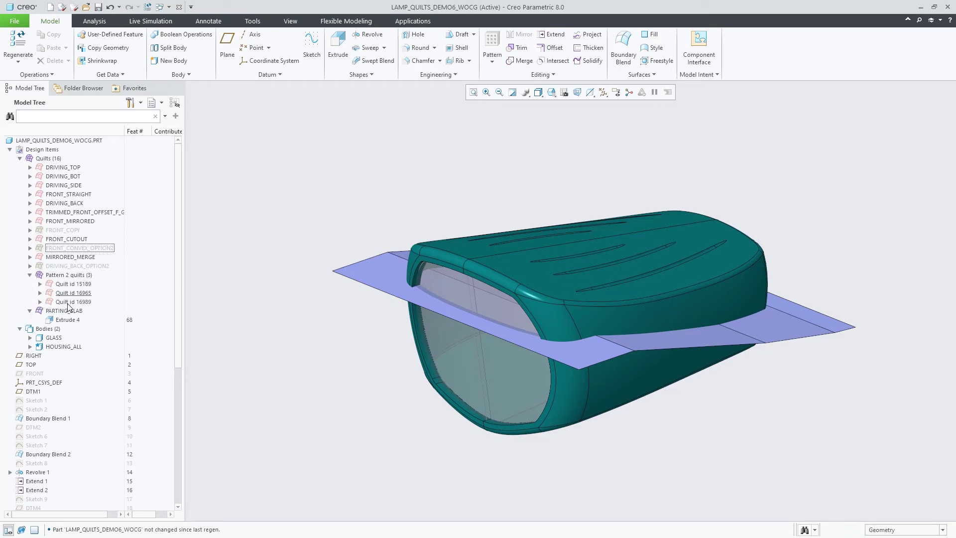
{"action": "left_click", "coordinate": [92, 248]}
{"action": "left_click", "coordinate": [87, 267], "text": "ctrl"}
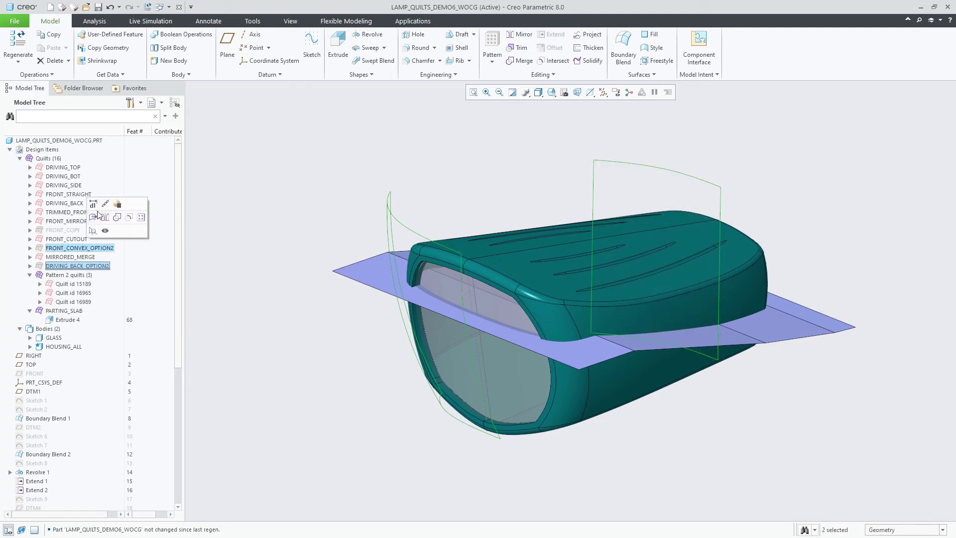
{"action": "left_click", "coordinate": [105, 48]}
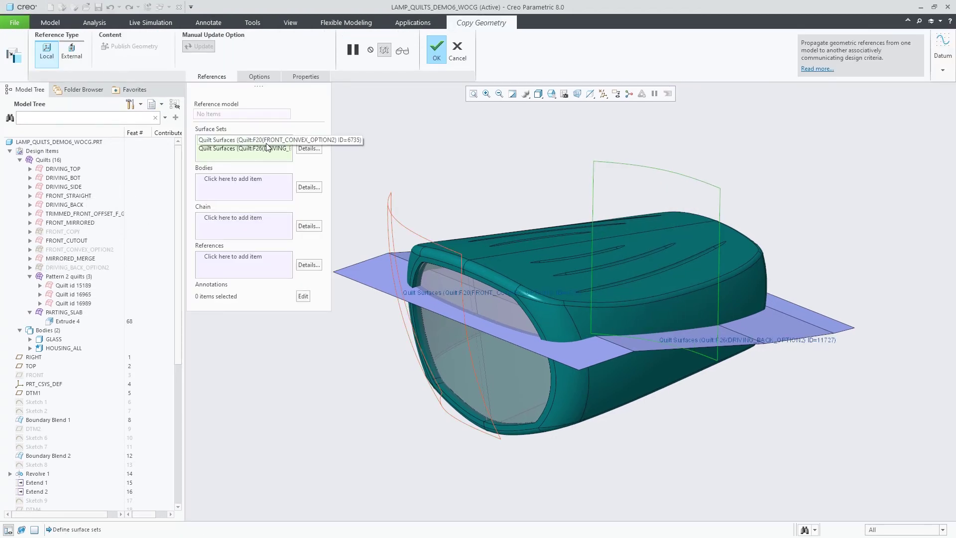
{"action": "middle_click", "coordinate": [354, 153]}
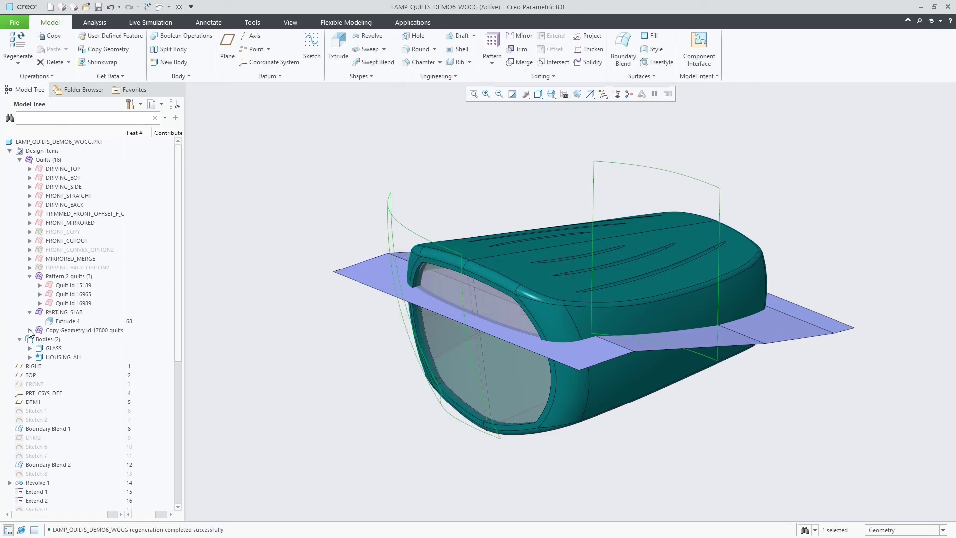
{"action": "left_click", "coordinate": [30, 330]}
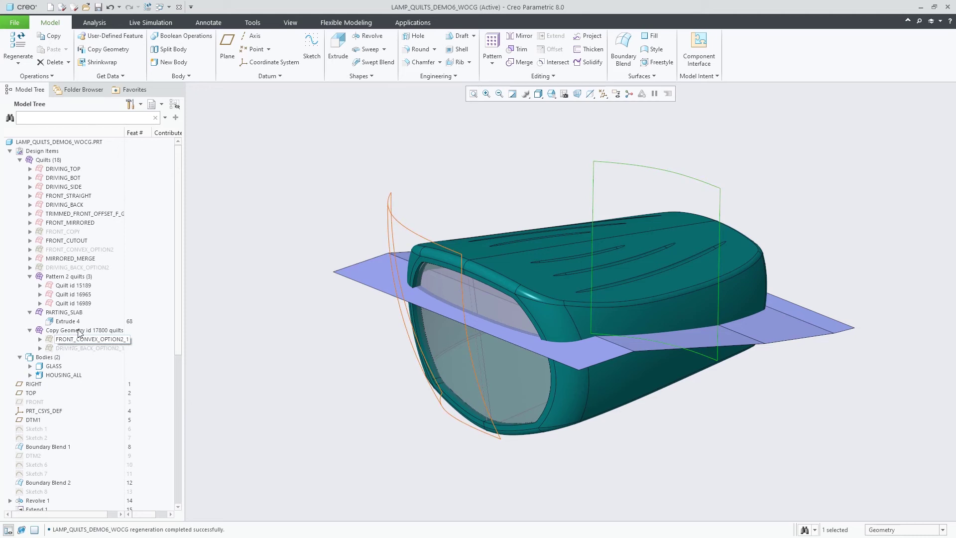
{"action": "left_click", "coordinate": [111, 8]}
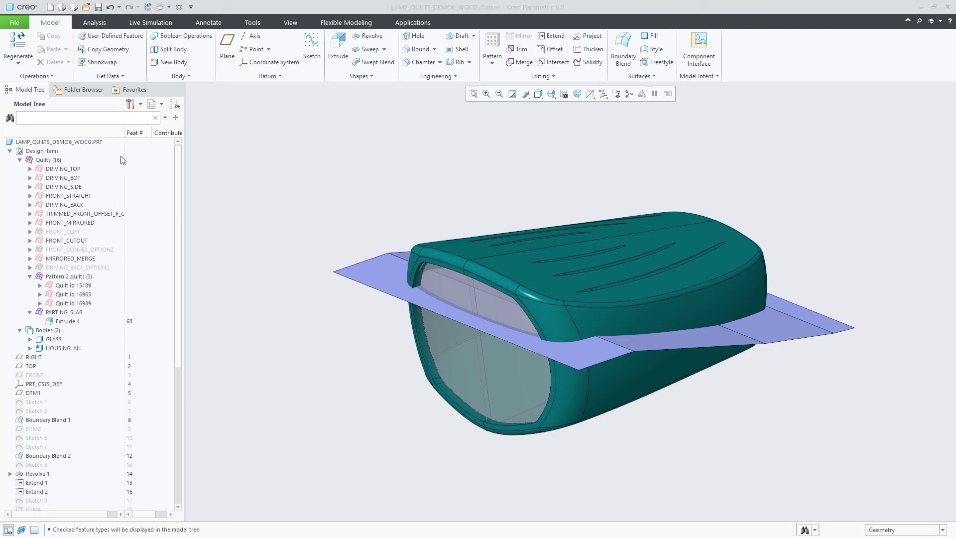
{"action": "left_click", "coordinate": [162, 105]}
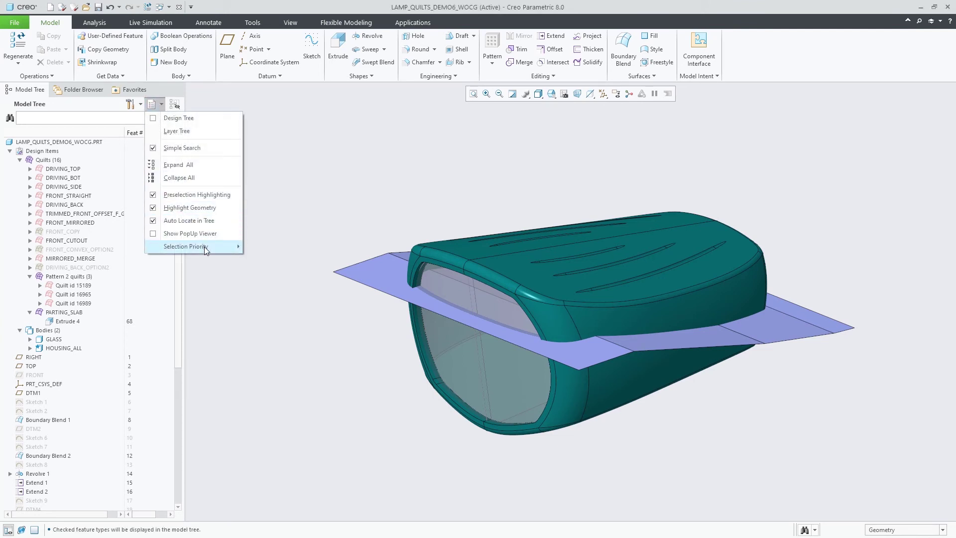
{"action": "mouse_move", "coordinate": [205, 248]}
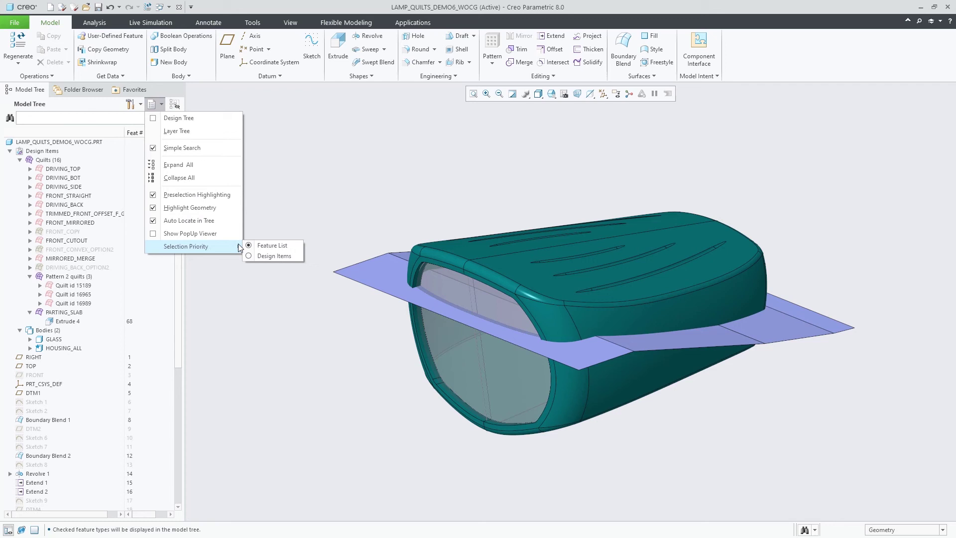
{"action": "left_click", "coordinate": [278, 246]}
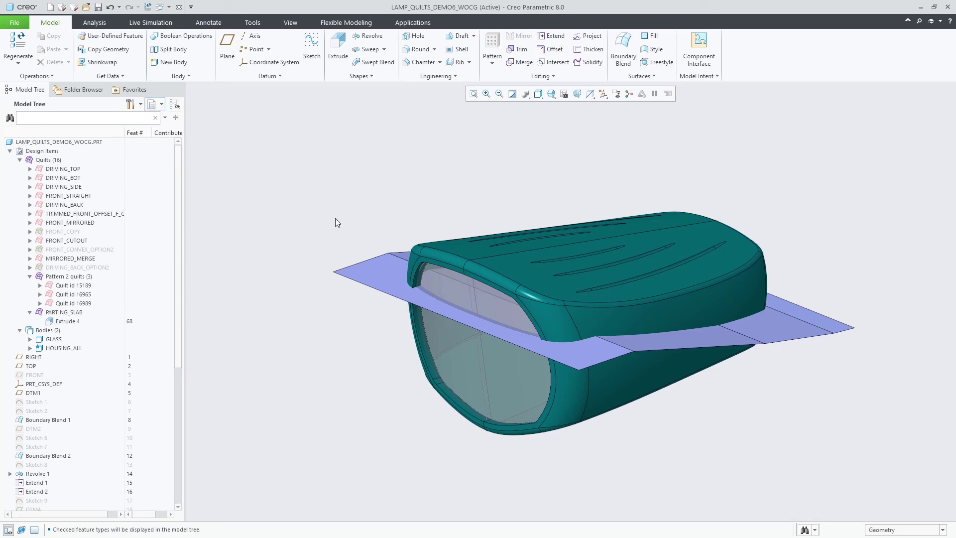
{"action": "left_click", "coordinate": [362, 273]}
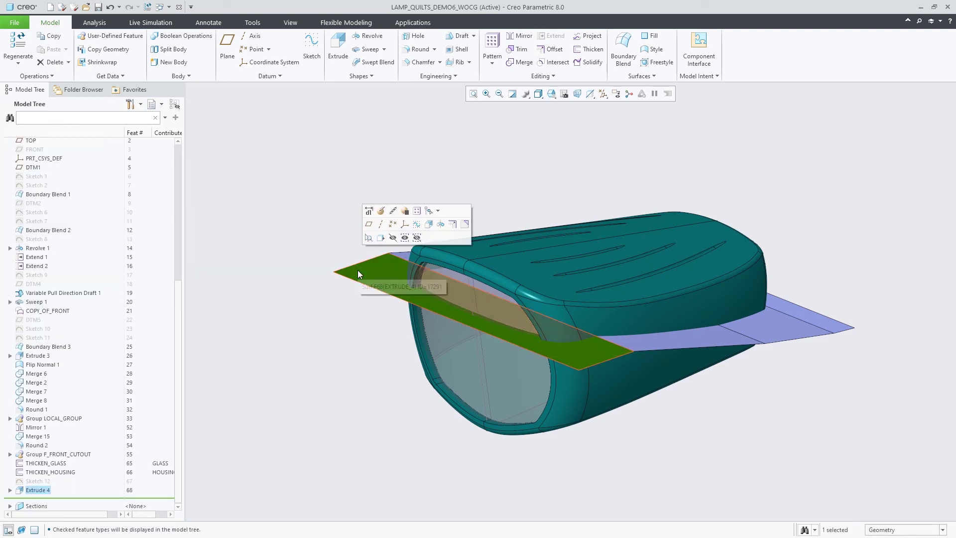
{"action": "left_click", "coordinate": [570, 387]}
{"action": "left_click", "coordinate": [622, 273]}
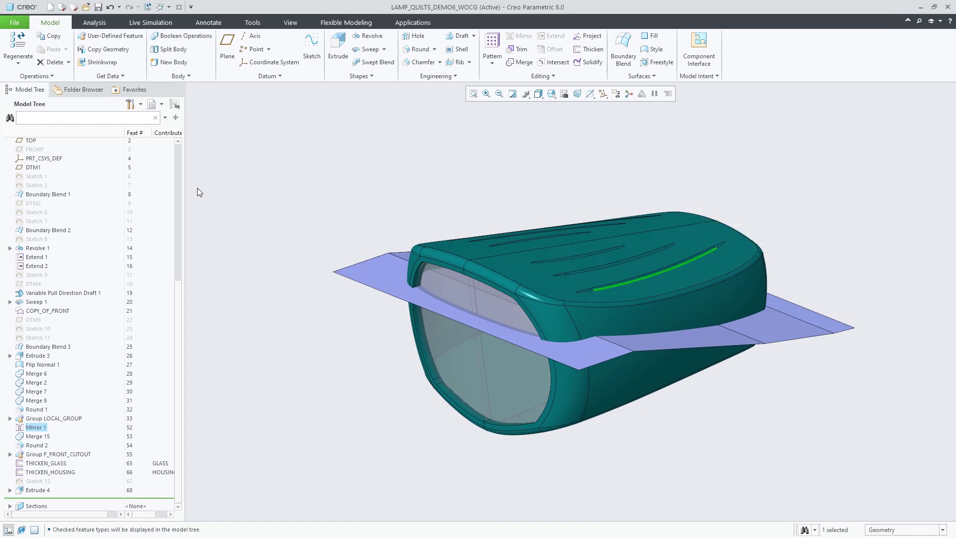
Step: Set selection priority to Design Items, test it on the parting slab, and collapse Quilts
{"action": "left_click", "coordinate": [160, 105]}
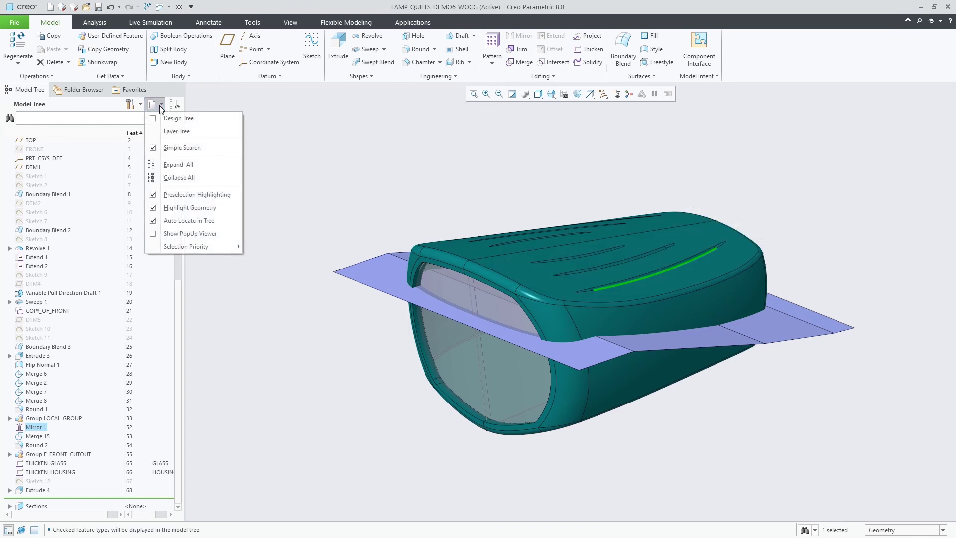
{"action": "mouse_move", "coordinate": [211, 247]}
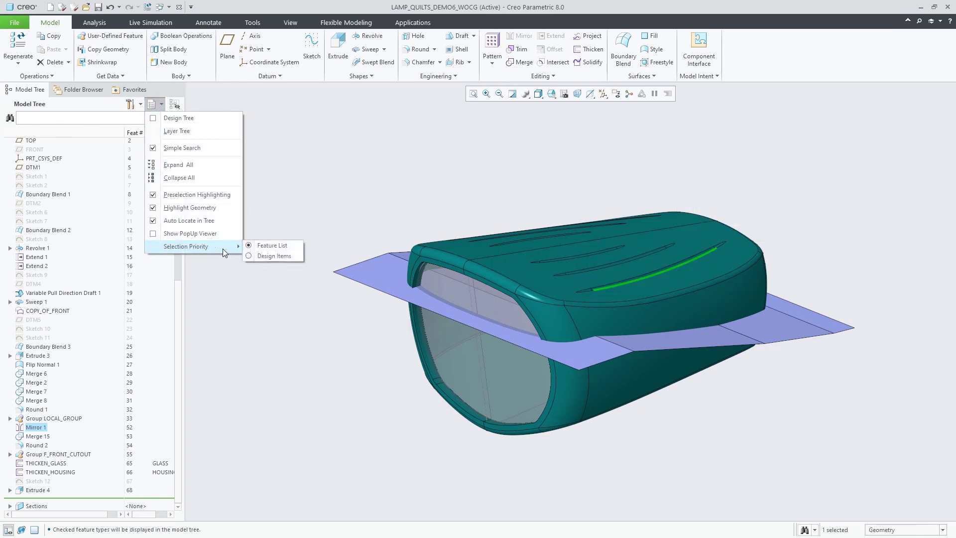
{"action": "left_click", "coordinate": [259, 255]}
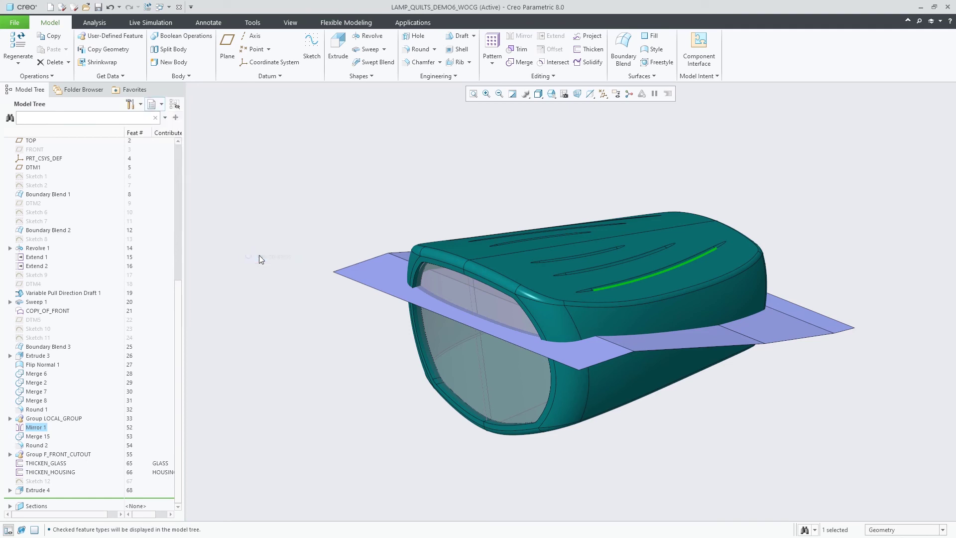
{"action": "left_click", "coordinate": [384, 274]}
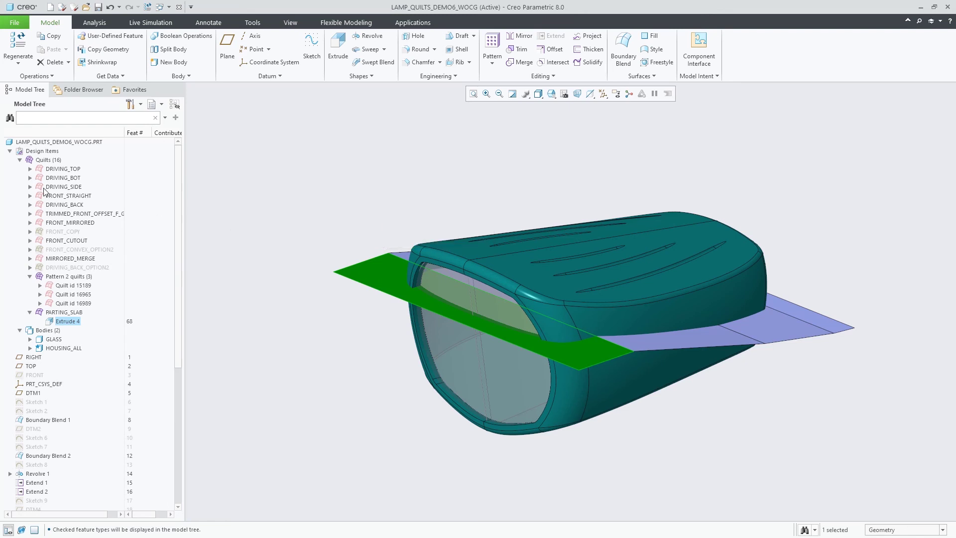
{"action": "left_click", "coordinate": [20, 161]}
Step: Pick the parting slab, glass and housing surfaces to verify each resolves to its quilt
{"action": "left_click", "coordinate": [225, 201]}
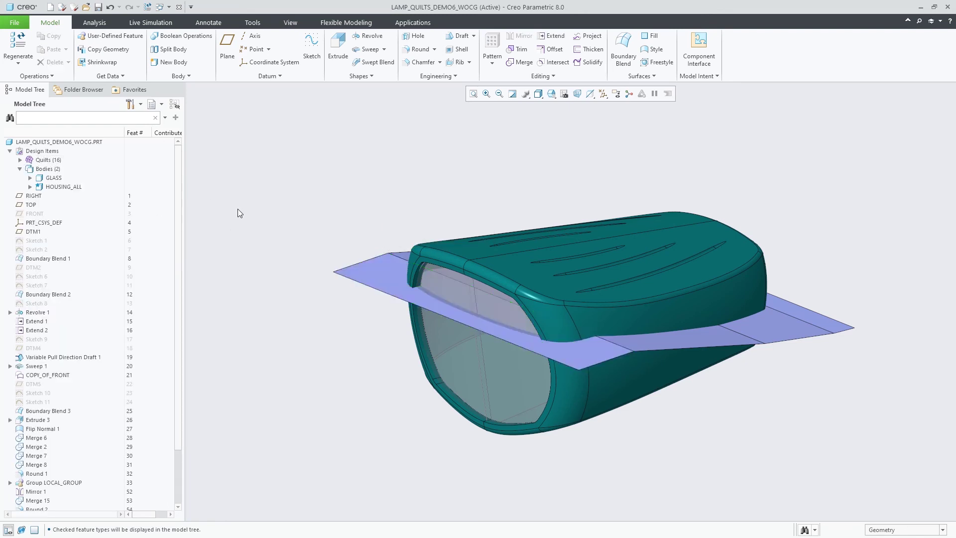
{"action": "left_click", "coordinate": [390, 282]}
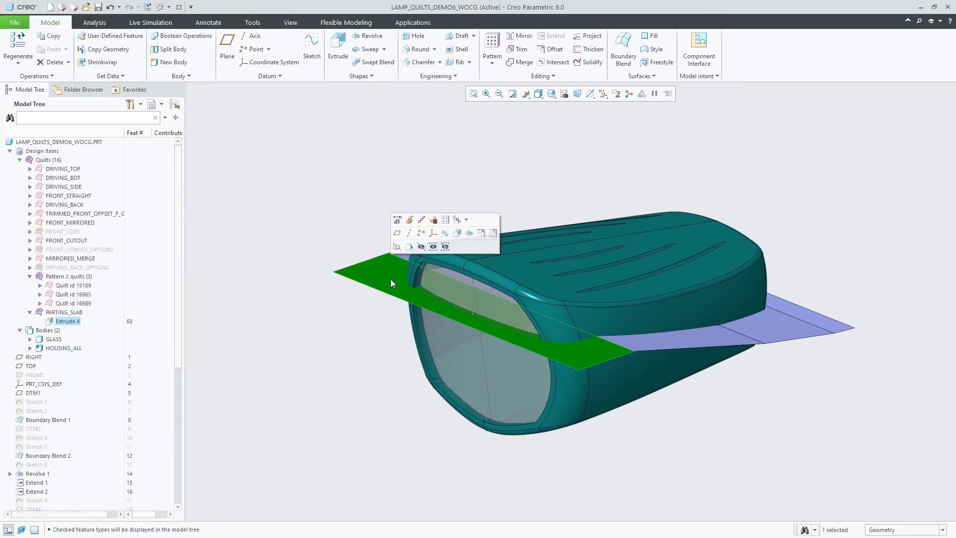
{"action": "left_click", "coordinate": [445, 340]}
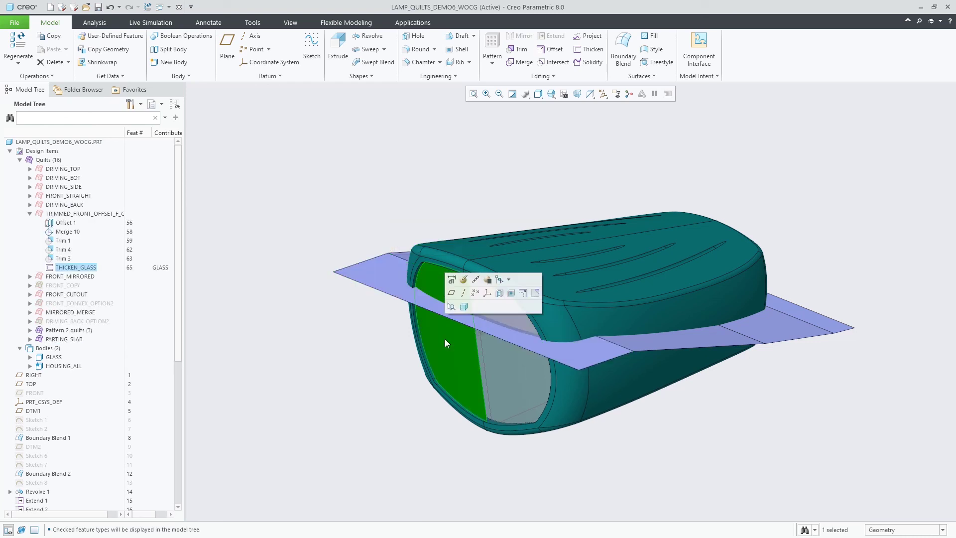
{"action": "left_click", "coordinate": [550, 331]}
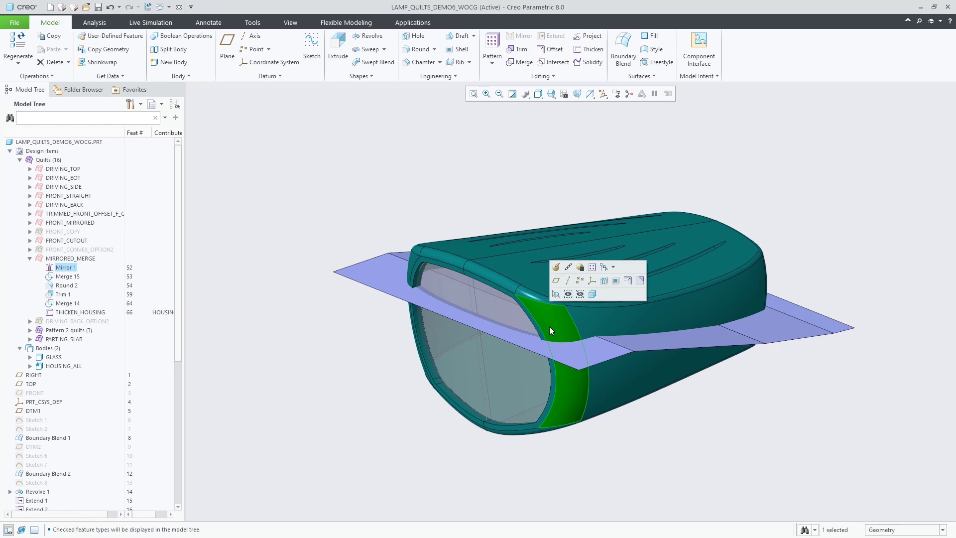
{"action": "left_click", "coordinate": [566, 361]}
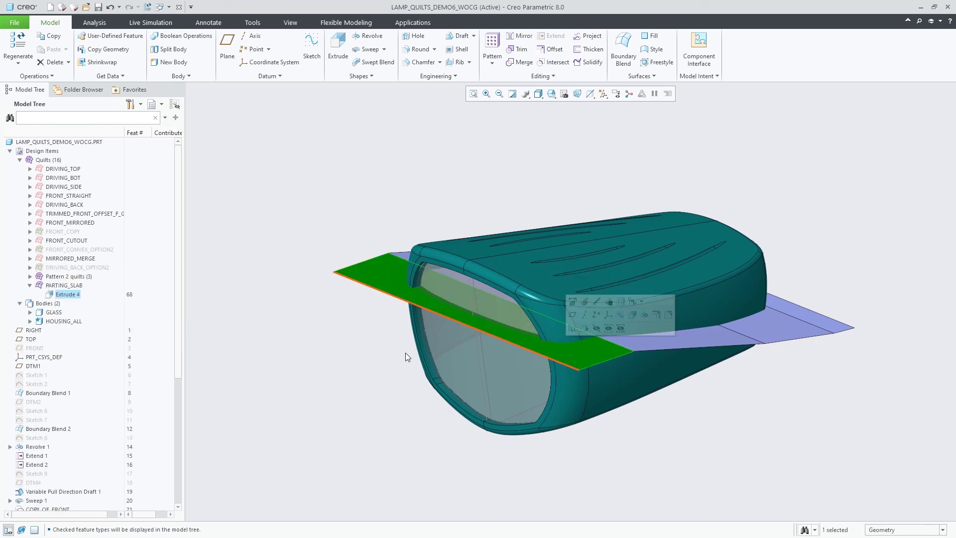
{"action": "left_click", "coordinate": [236, 330]}
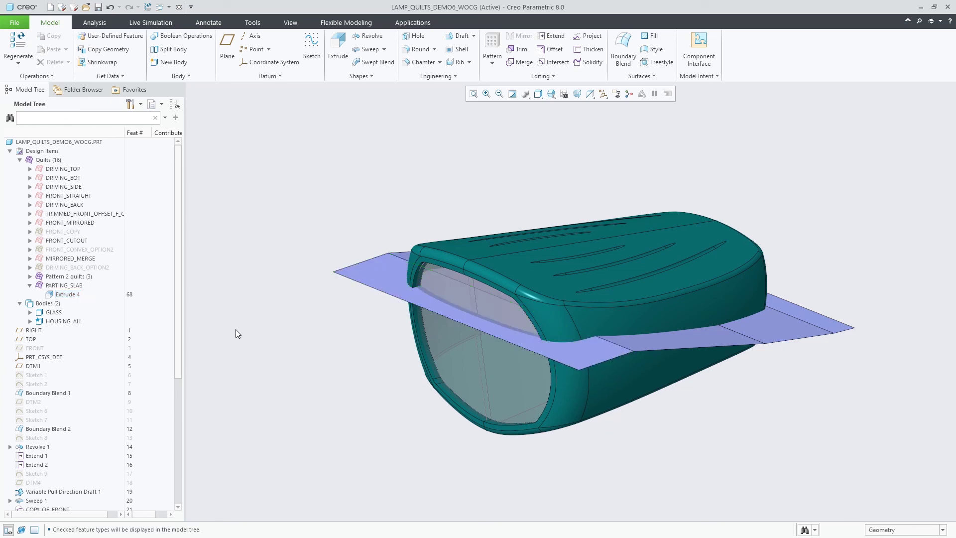